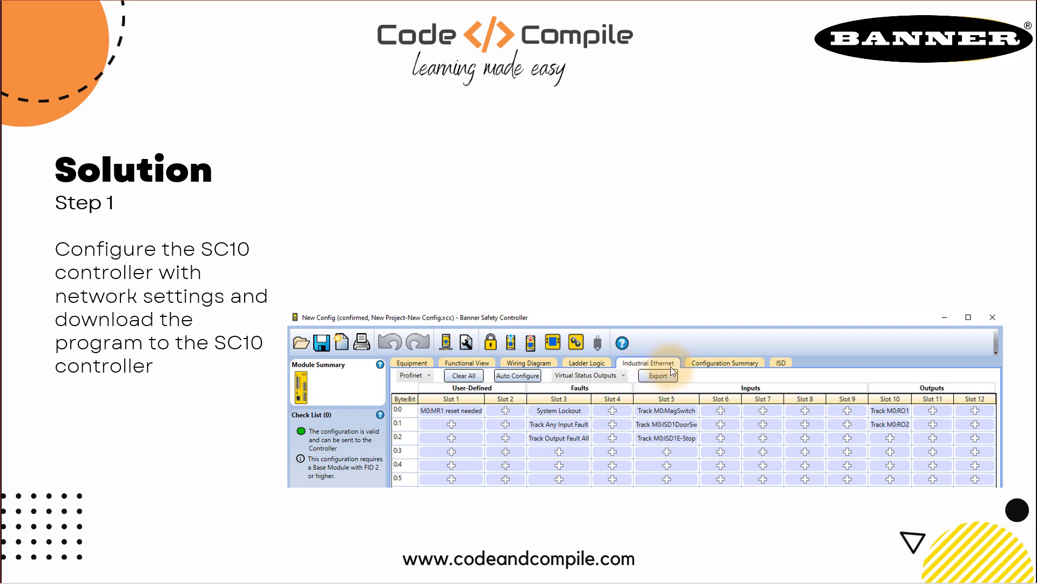
# Show the Functional View offline by exiting Live Mode, and check the Profinet network settings without changes
pyautogui.click(467, 363)
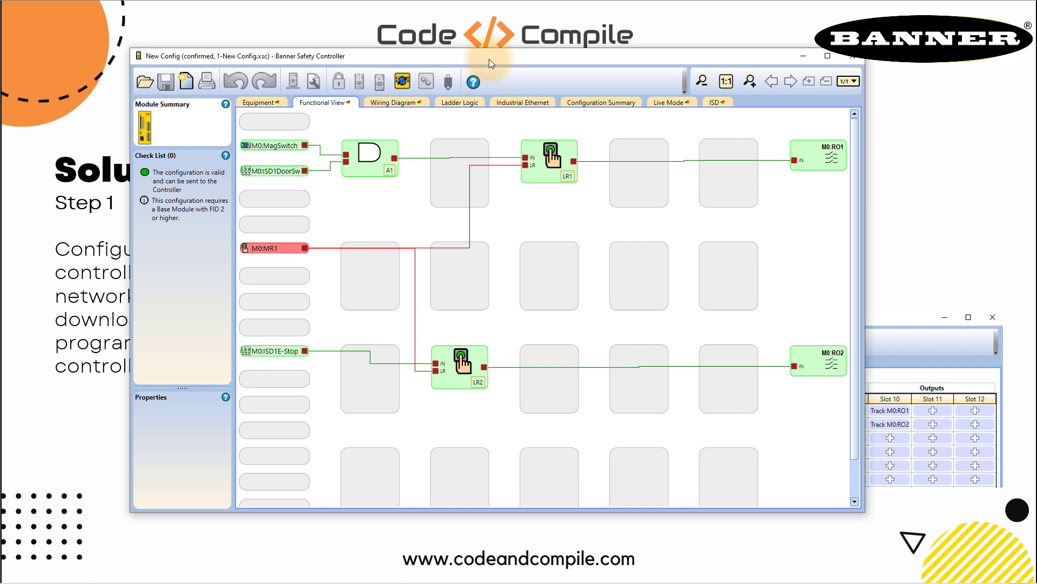
pyautogui.click(404, 82)
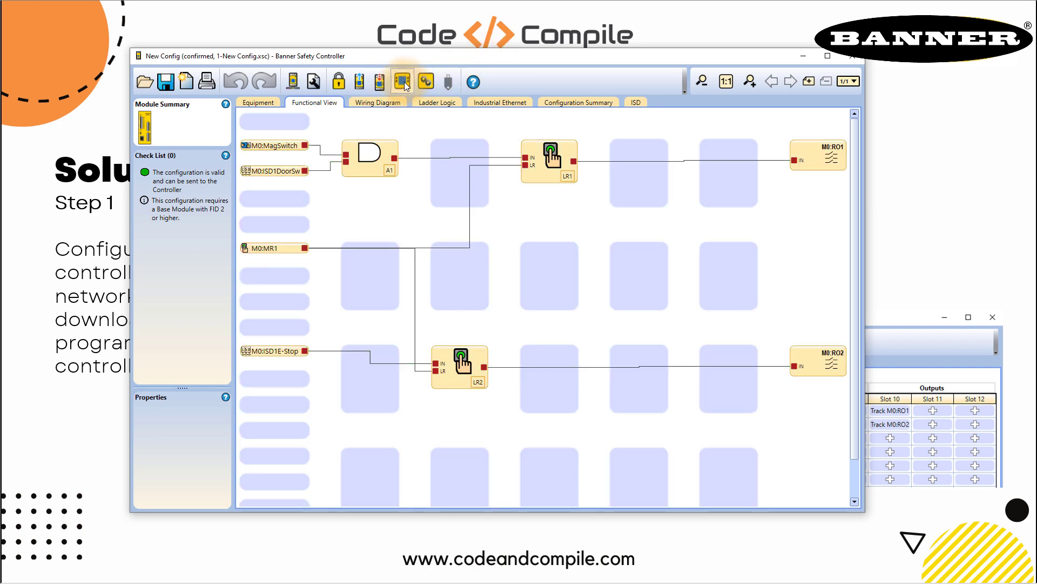
pyautogui.click(300, 83)
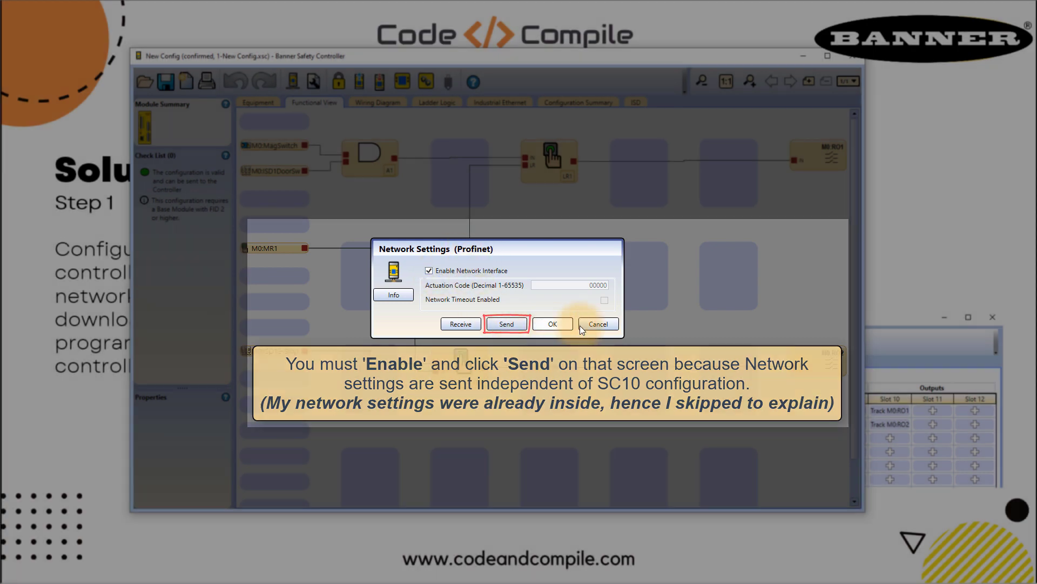
pyautogui.click(591, 323)
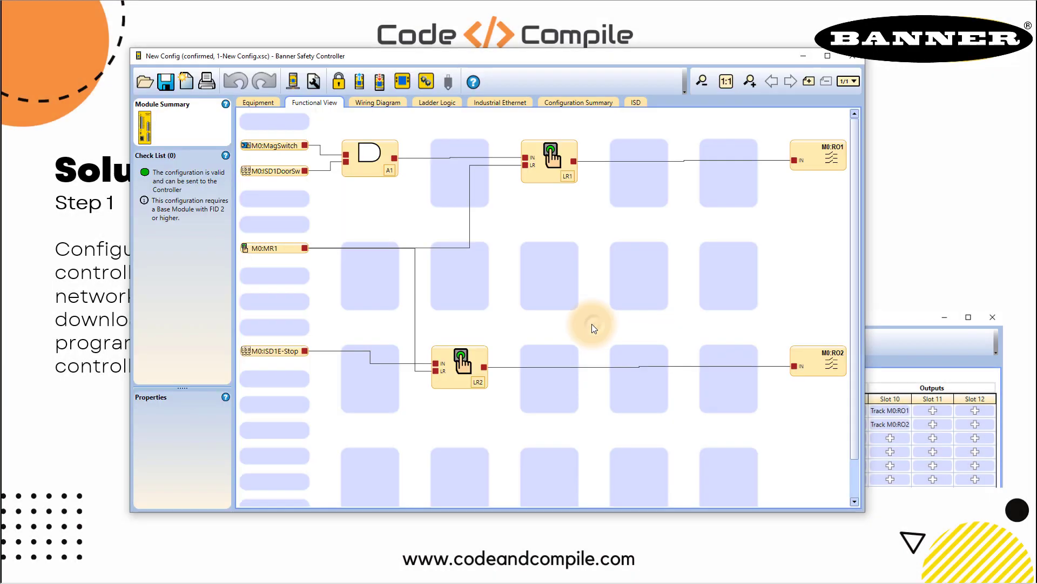
# Show the Industrial Ethernet slot mapping with Profinet kept as protocol, reviewing network settings unchanged
pyautogui.click(514, 104)
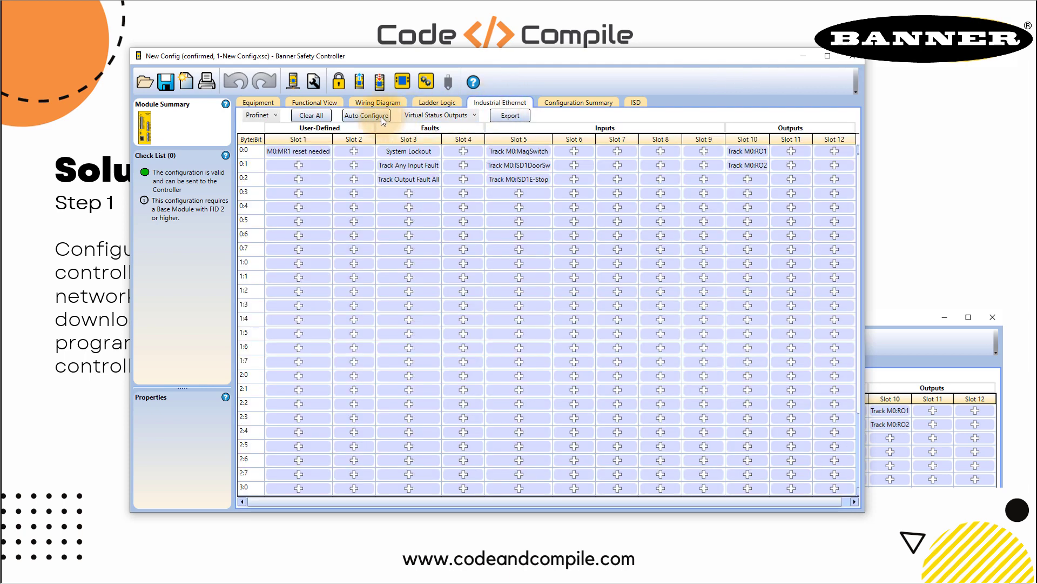
pyautogui.click(263, 116)
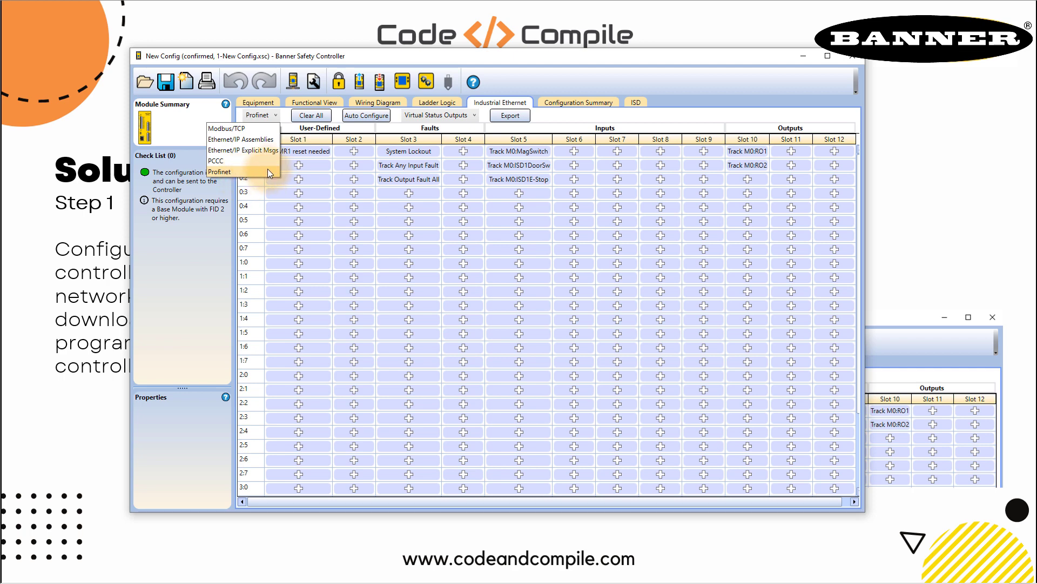
pyautogui.click(248, 173)
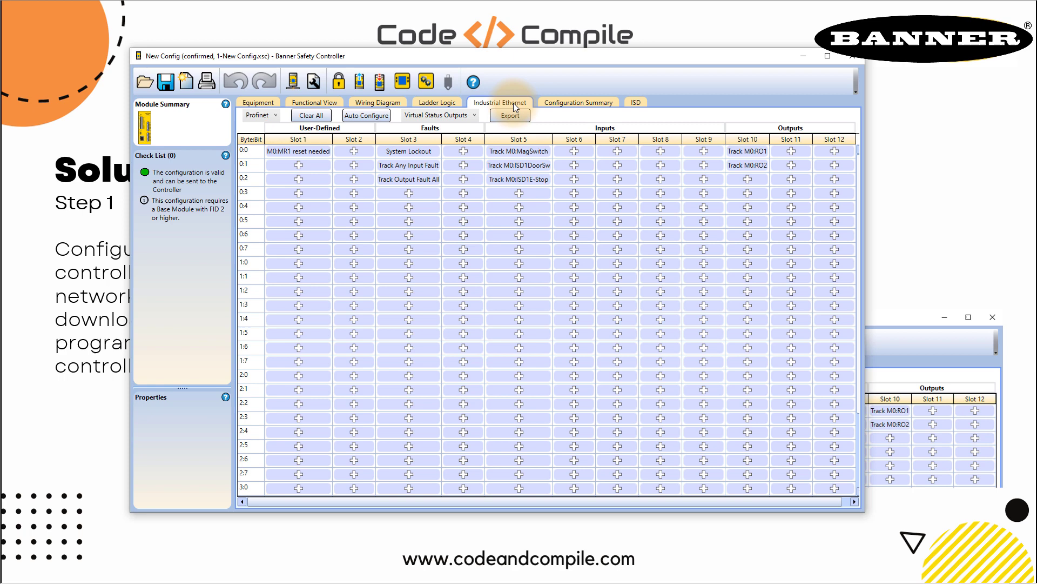
pyautogui.click(294, 83)
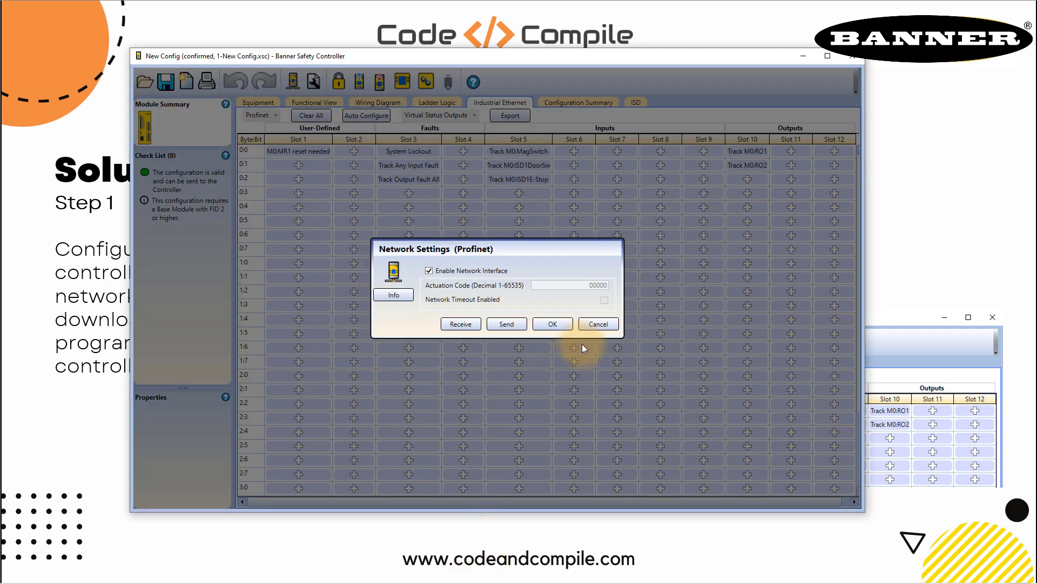
pyautogui.click(593, 328)
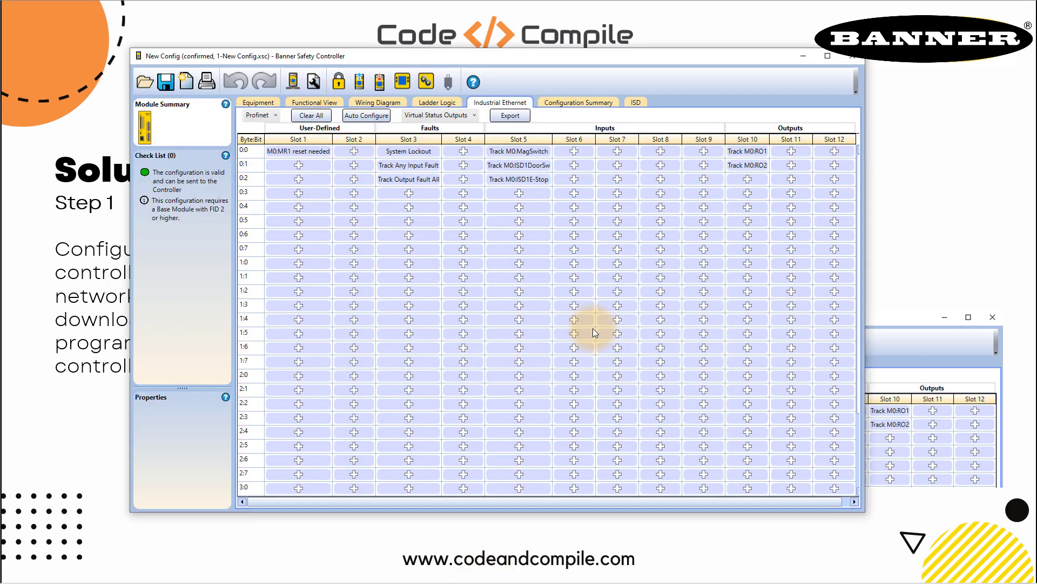
# Abandon a Slot 2 status output, Auto Configure the Profinet mapping, and return to Functional View
pyautogui.click(355, 151)
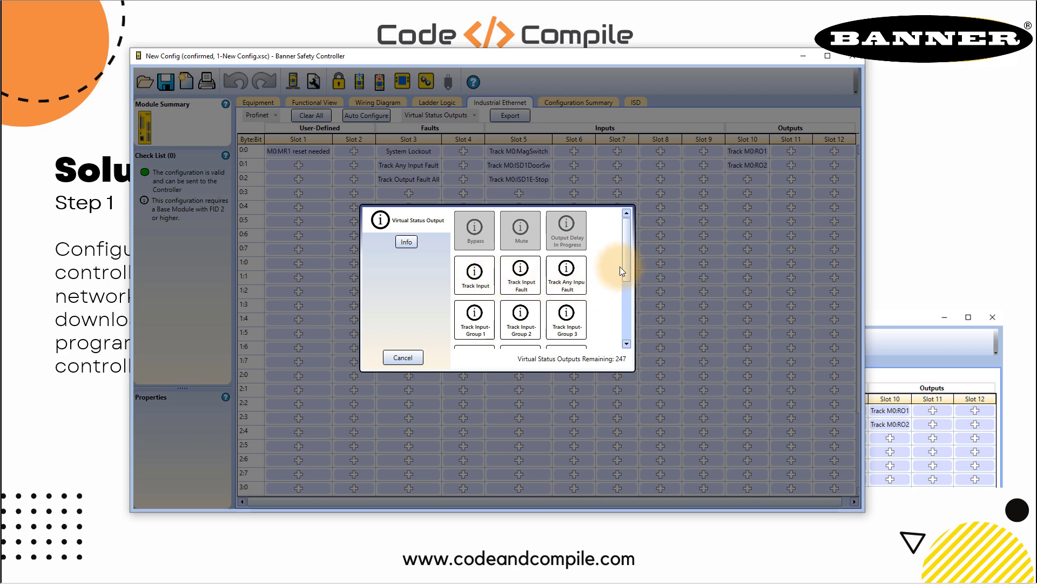
pyautogui.moveTo(624, 270); pyautogui.dragTo(623, 340)
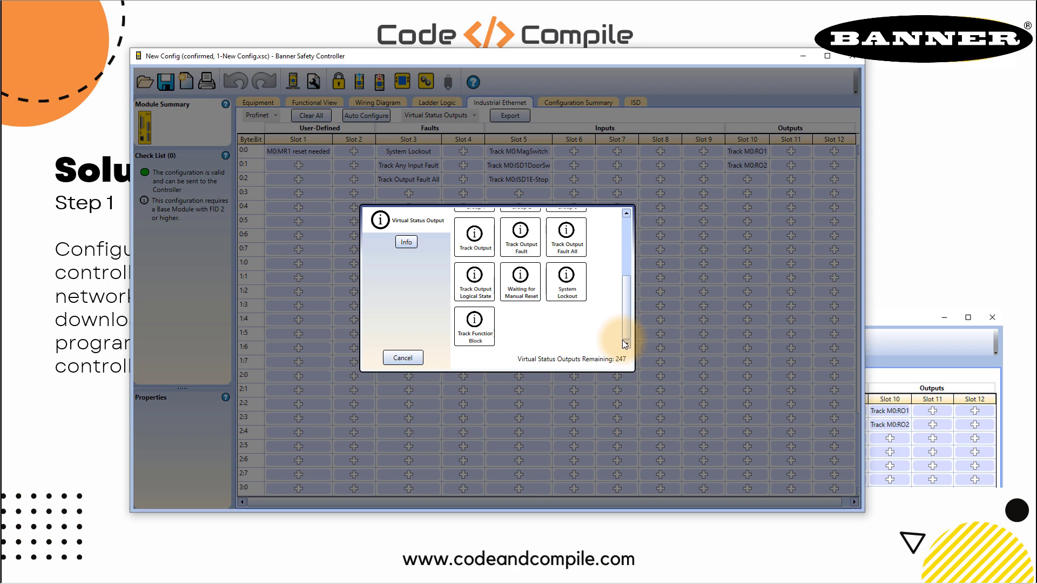
pyautogui.click(406, 357)
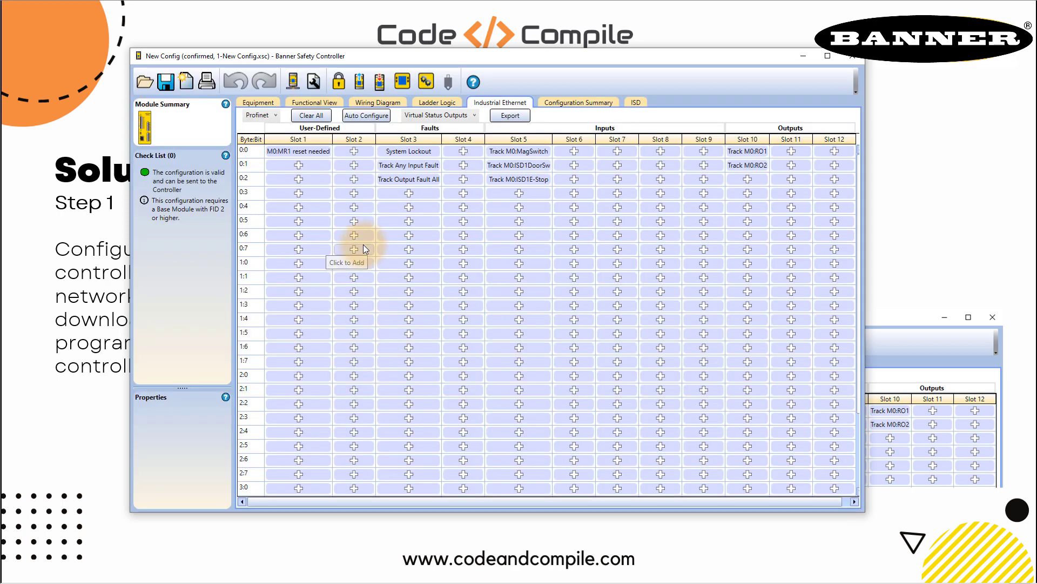
pyautogui.click(365, 114)
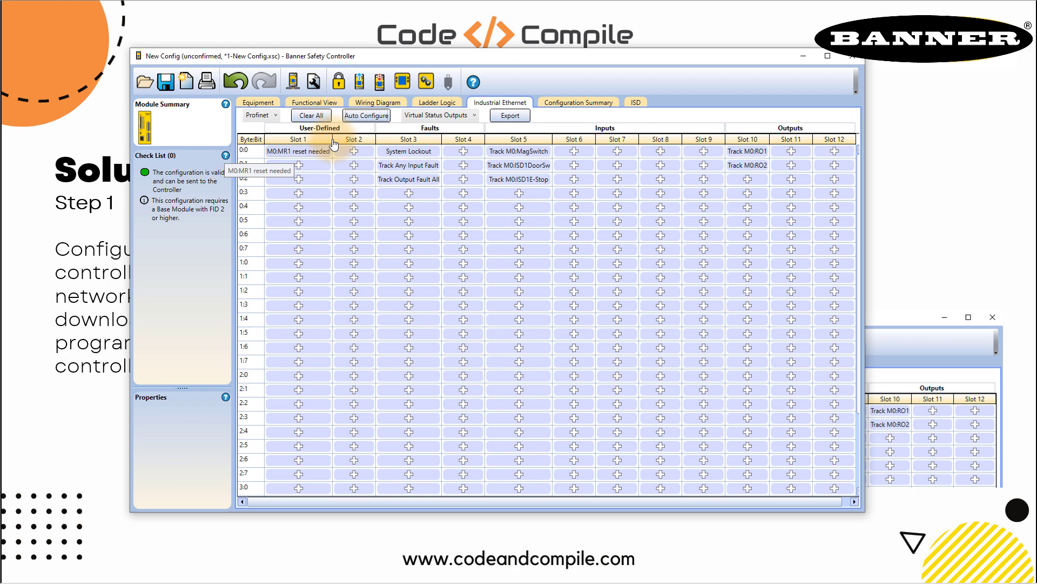
pyautogui.click(324, 102)
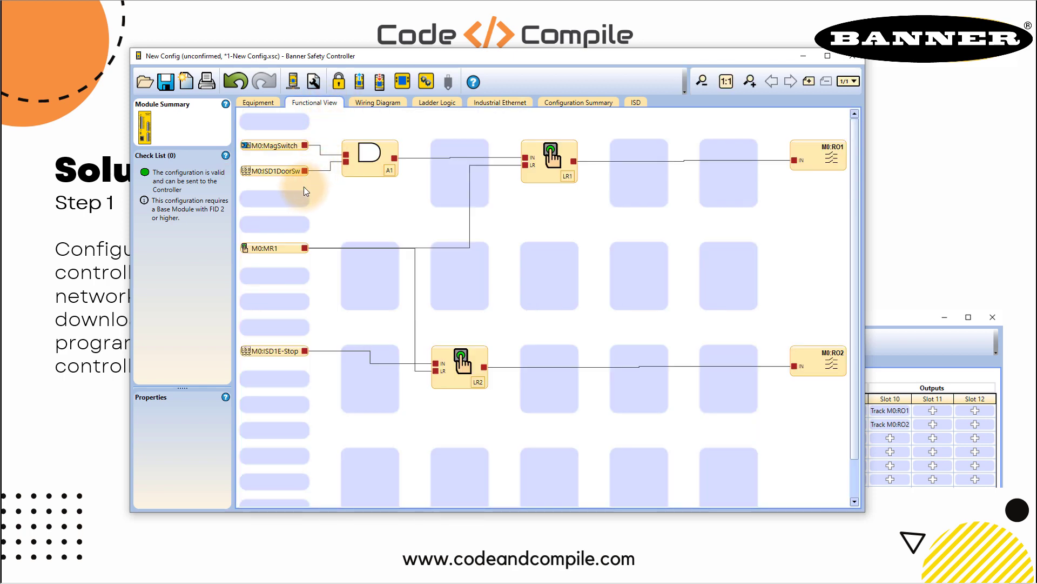
# Go into Live Mode, saving the configuration changes when prompted
pyautogui.click(401, 82)
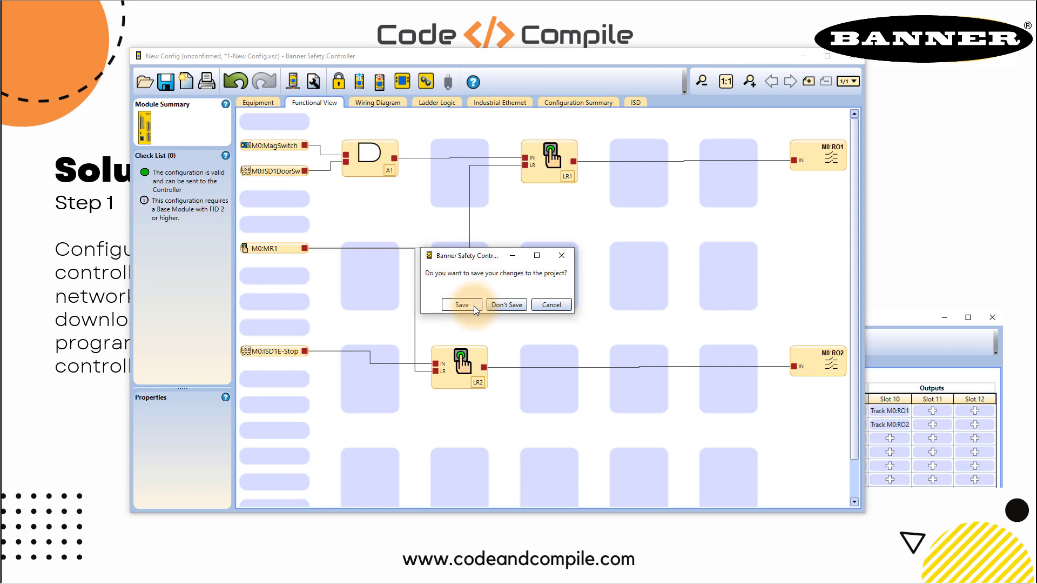
pyautogui.click(462, 305)
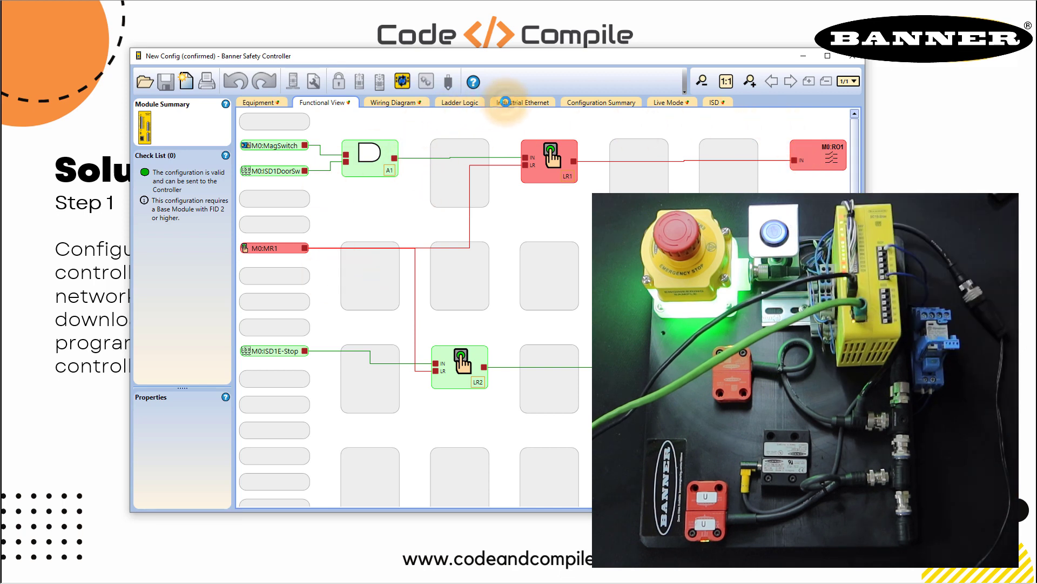
# Compare the Industrial Ethernet mapping with the live logic diagram, ending on the mapping
pyautogui.click(506, 103)
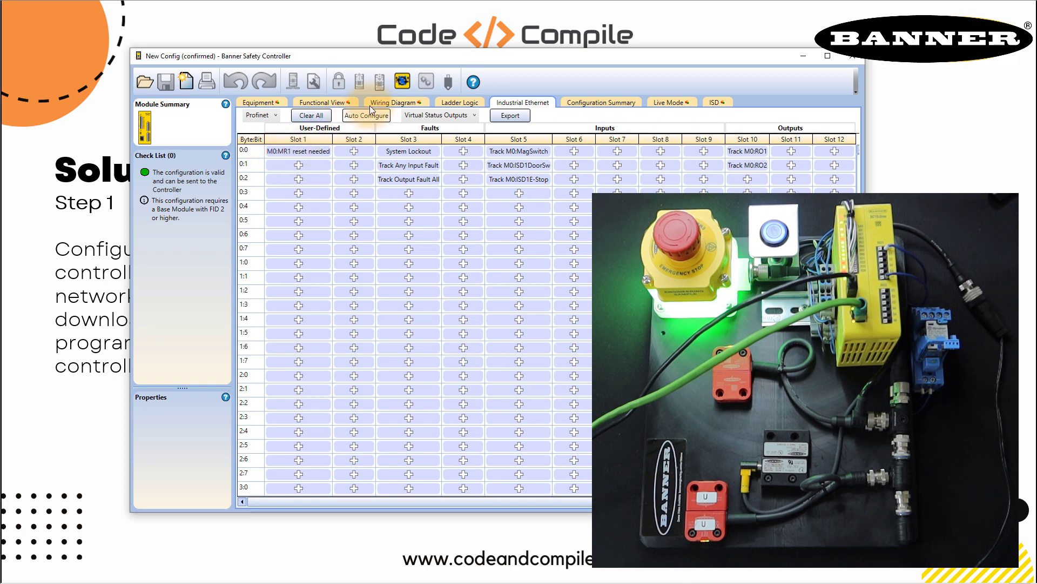
pyautogui.click(340, 103)
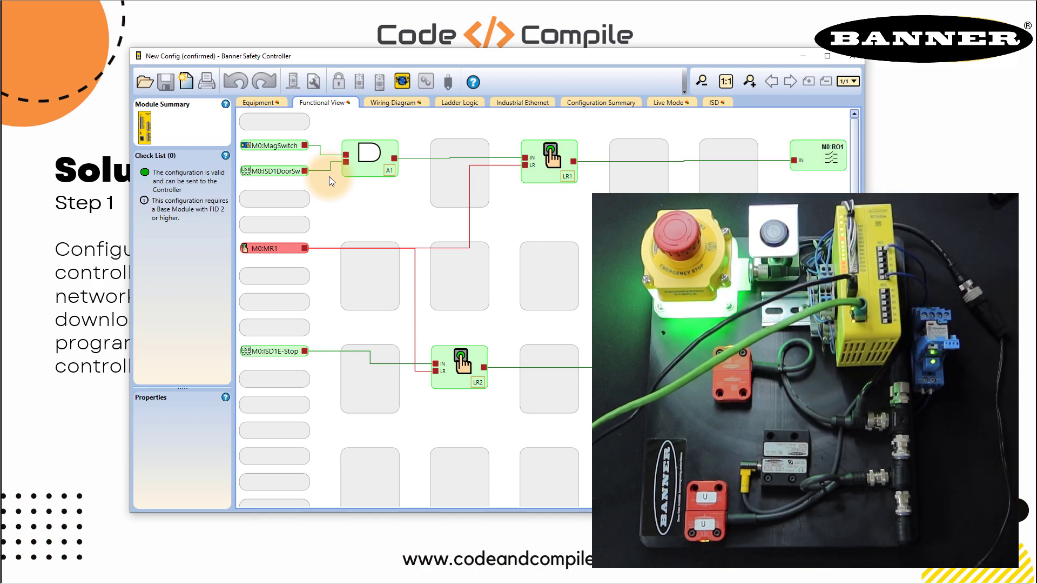
pyautogui.click(518, 101)
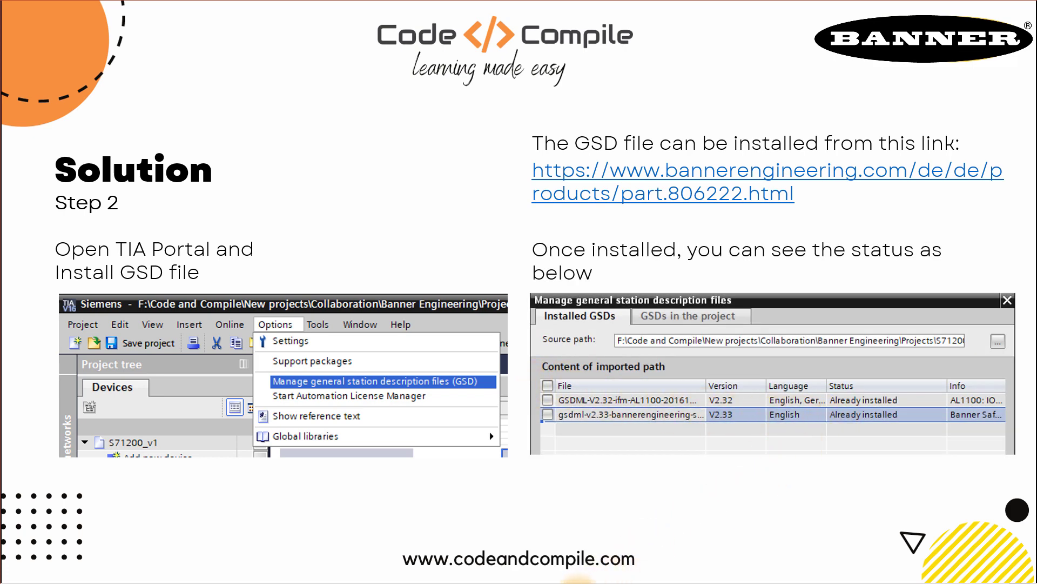
# Bring up the TIA Portal project window from the taskbar
pyautogui.click(578, 581)
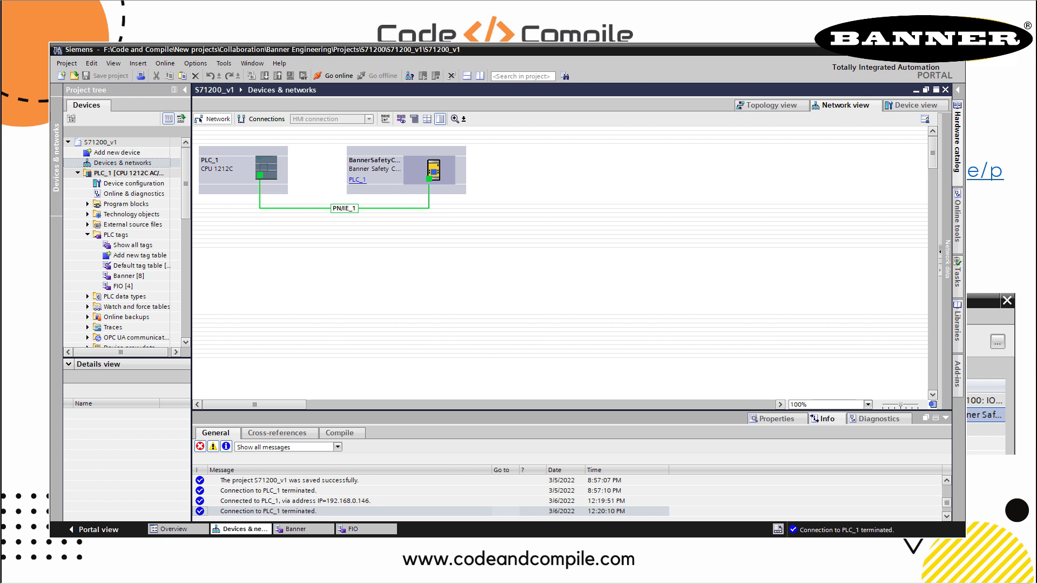
pyautogui.click(198, 63)
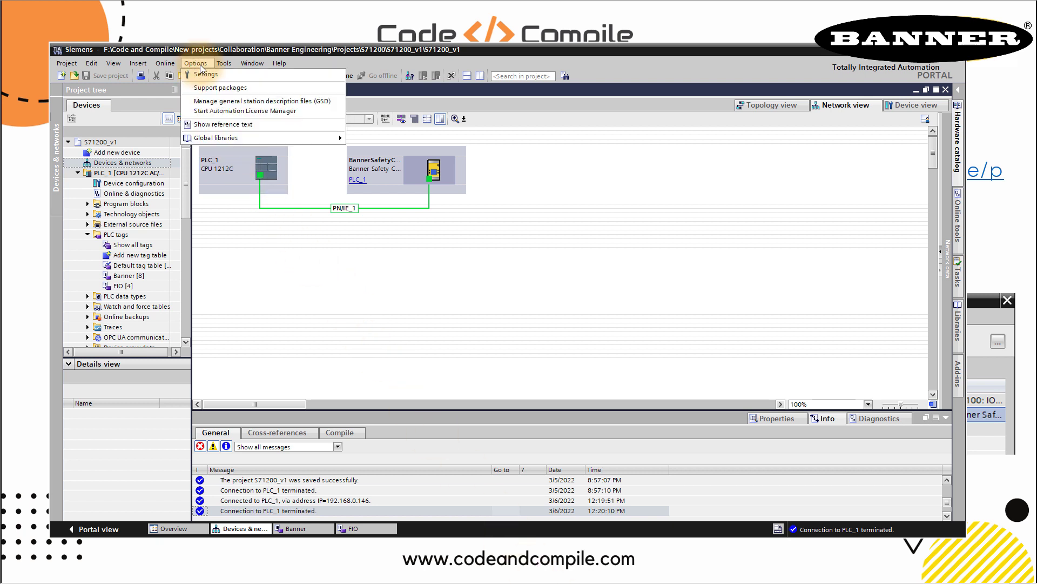
pyautogui.click(263, 102)
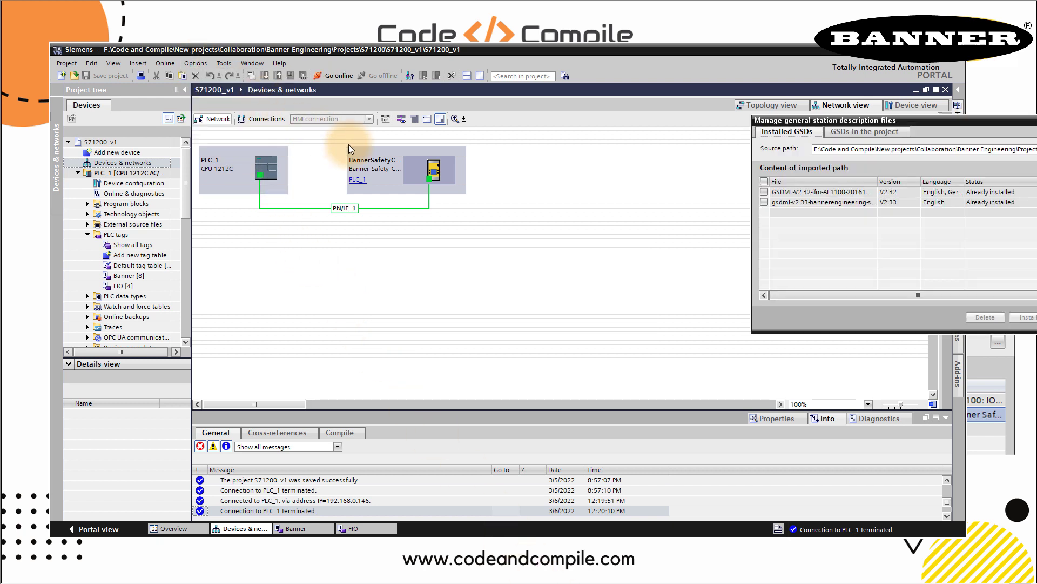
pyautogui.moveTo(979, 124); pyautogui.dragTo(602, 145)
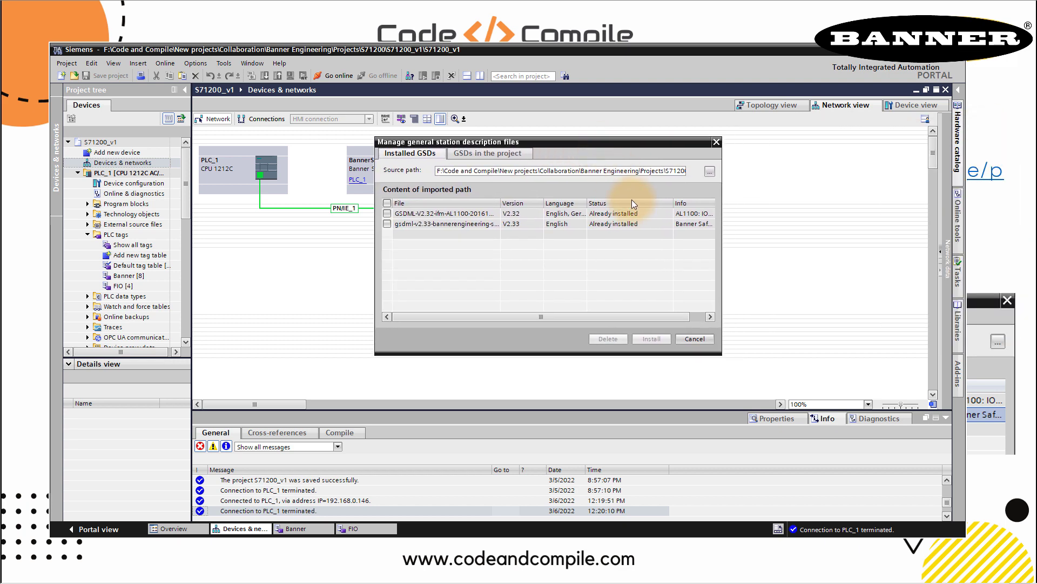
pyautogui.click(656, 228)
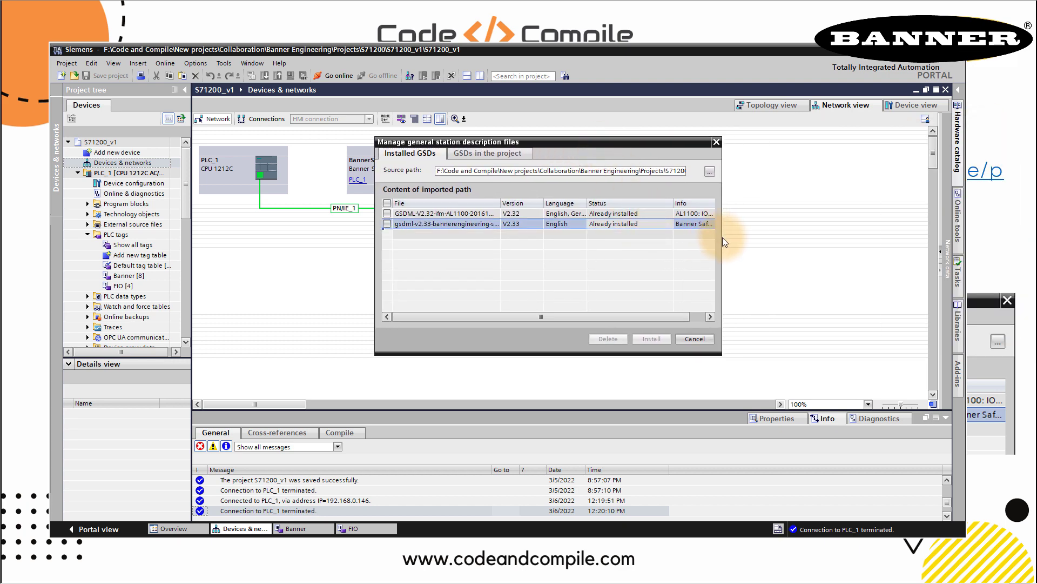
pyautogui.moveTo(666, 319); pyautogui.dragTo(619, 323)
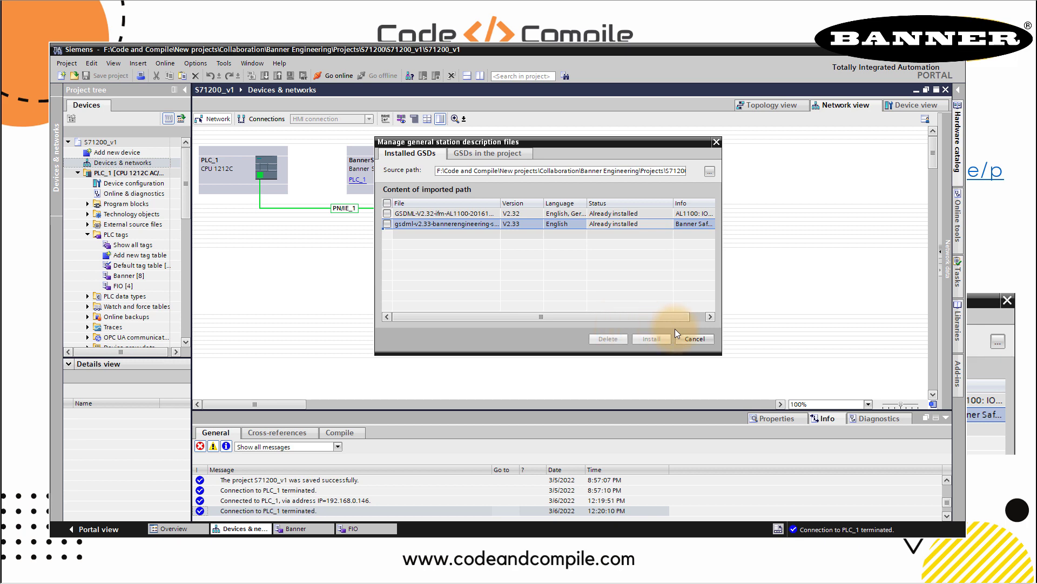
pyautogui.click(704, 339)
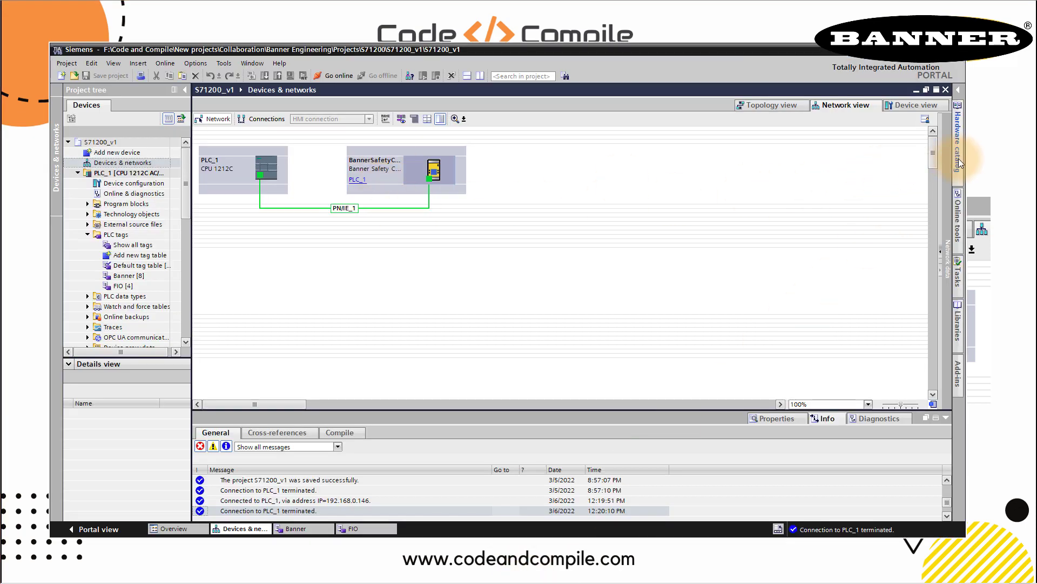
# In Network view, select the BannerSafetyController linked to PLC_1 over PN/IE_1
pyautogui.click(958, 163)
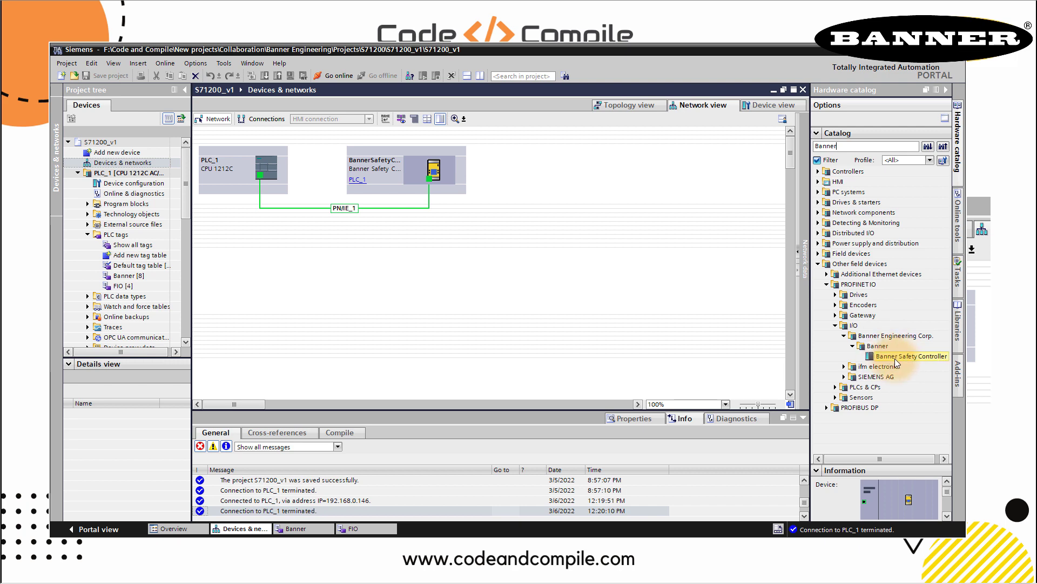
pyautogui.moveTo(896, 357); pyautogui.dragTo(442, 176)
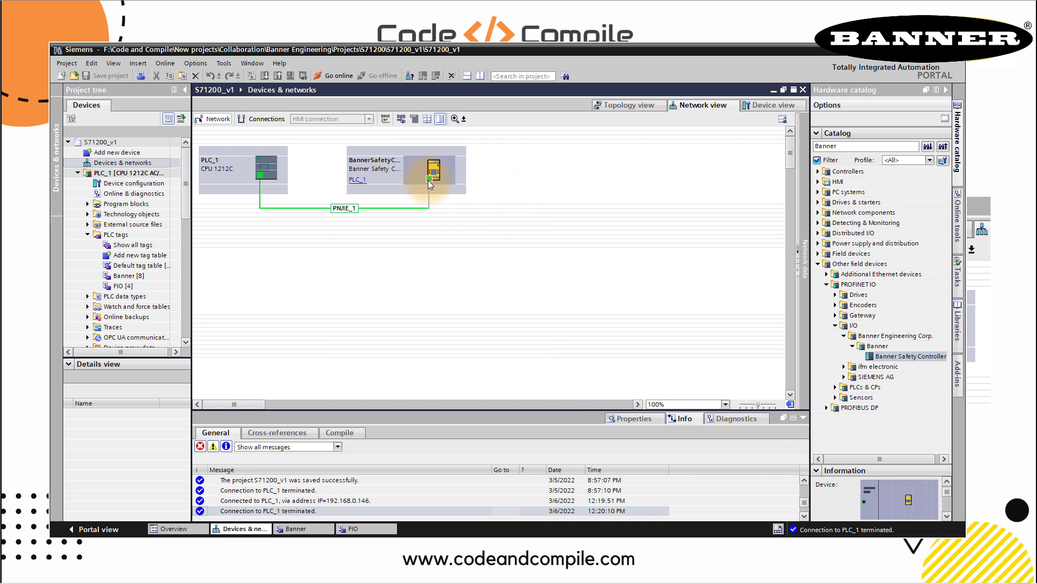
pyautogui.click(445, 169)
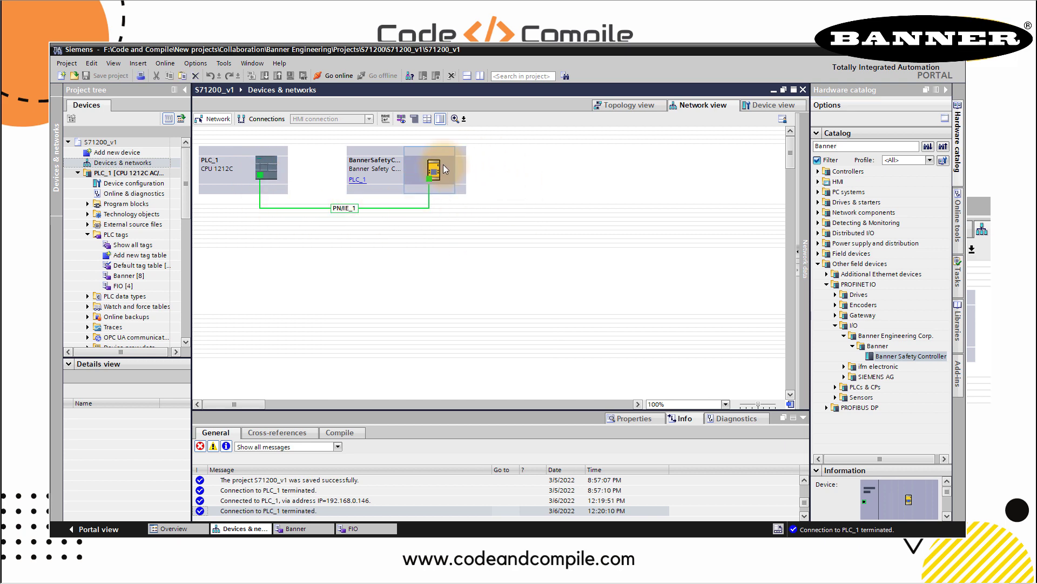
# Open the BannerSafetyController's Device view and select the slot 1 status-byte row
pyautogui.doubleClick(445, 169)
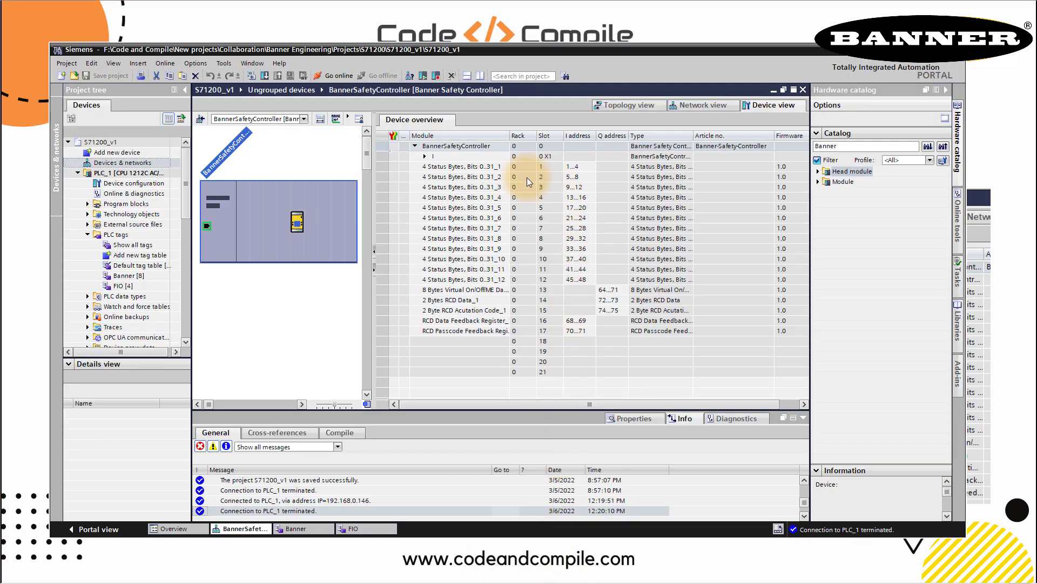
pyautogui.click(440, 167)
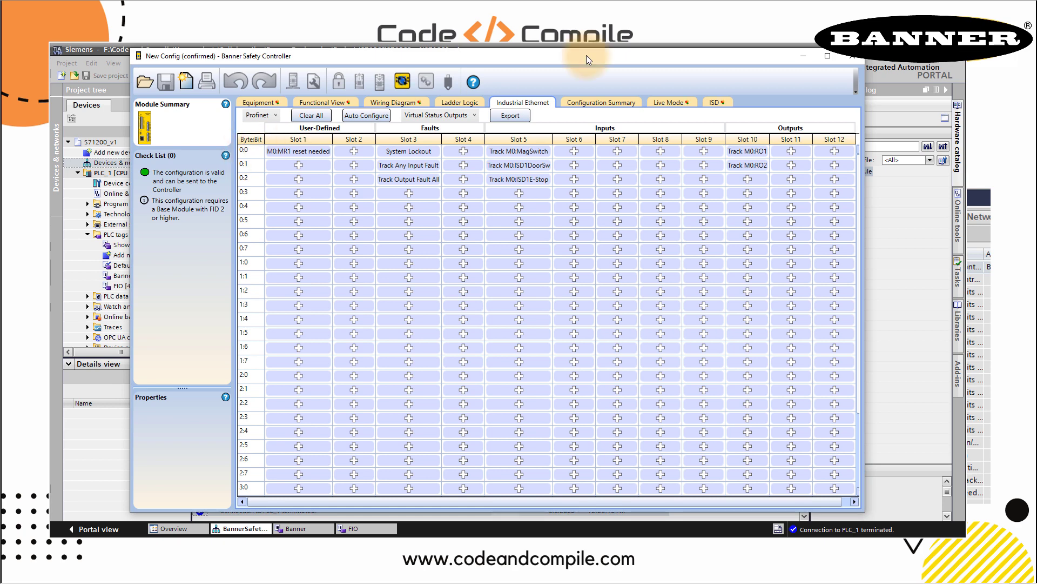
pyautogui.moveTo(587, 56); pyautogui.dragTo(613, 226)
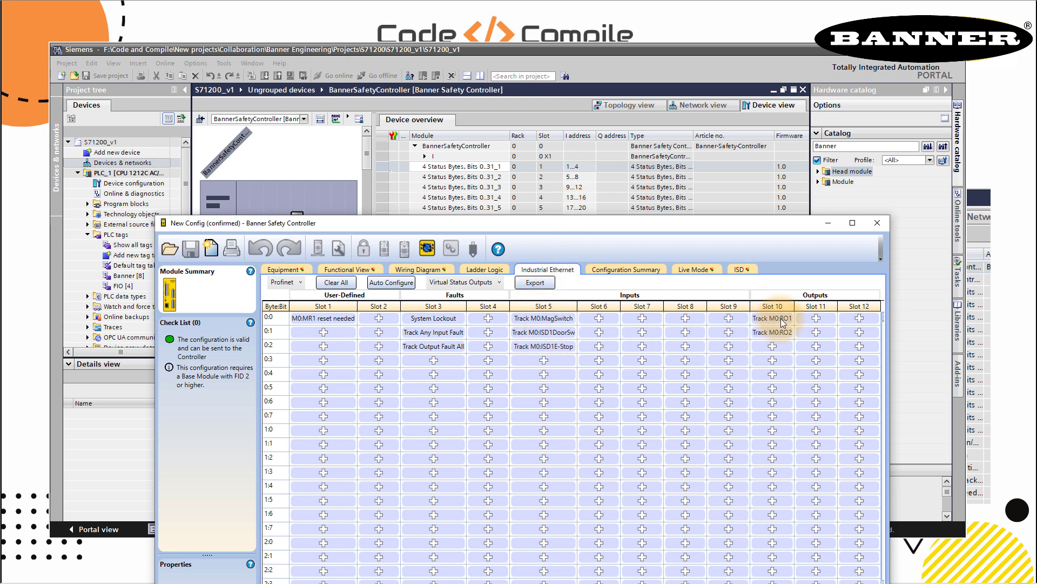
pyautogui.moveTo(637, 223); pyautogui.dragTo(633, 274)
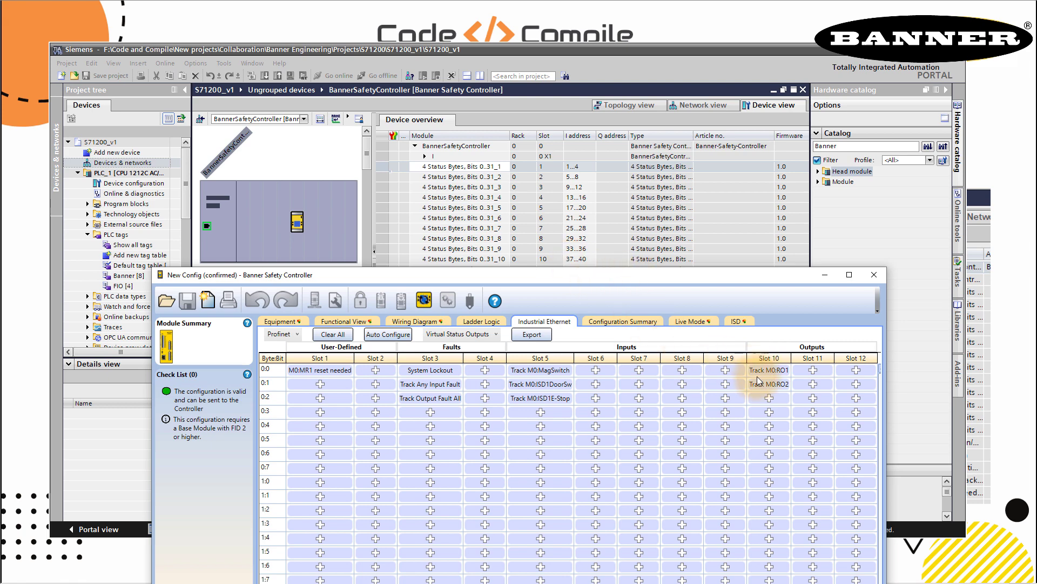
# Minimize the Banner window and open the Banner [8] tag table in a widened pane beside the device overview
pyautogui.click(826, 276)
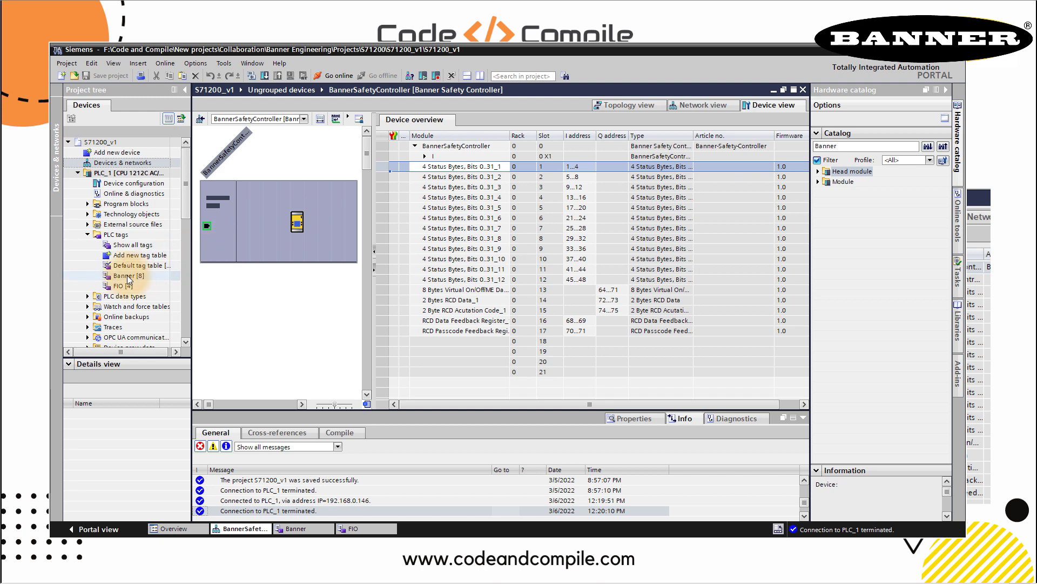
pyautogui.click(478, 76)
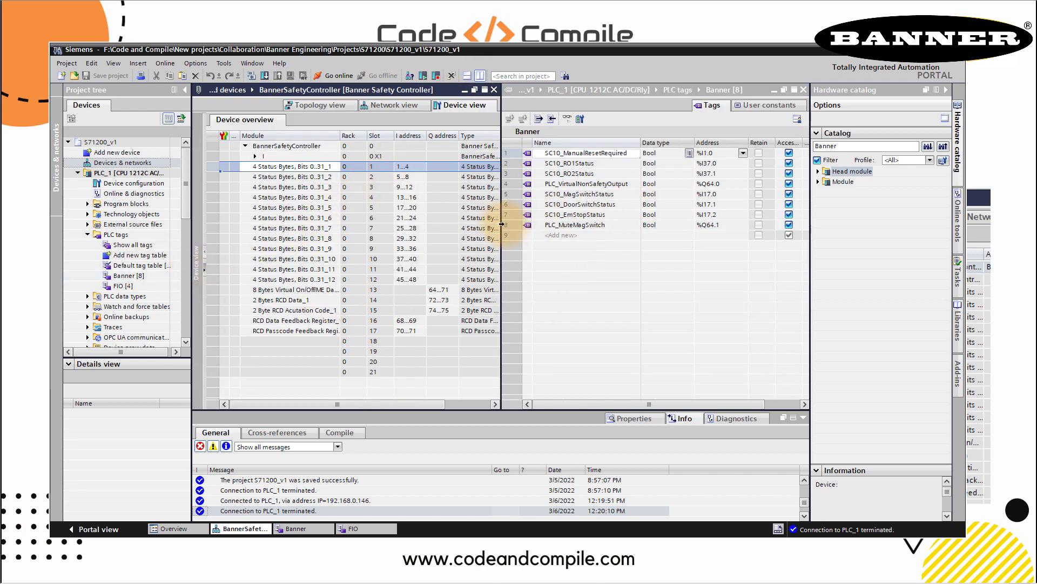
pyautogui.moveTo(500, 223); pyautogui.dragTo(462, 223)
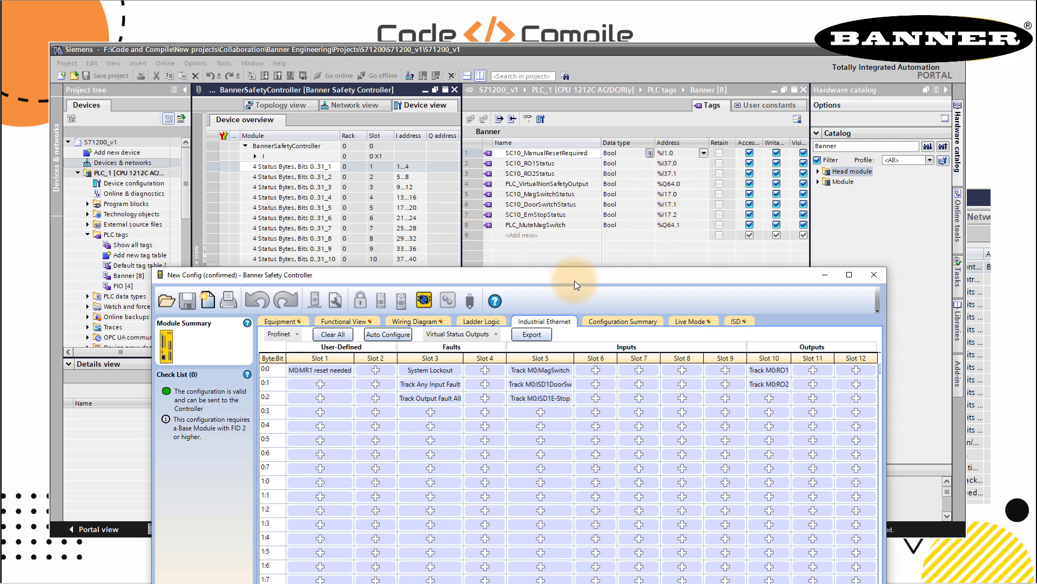
# Review the Virtual Status Outputs and Virtual Non-Safety Inputs mappings, then minimize the configuration window
pyautogui.moveTo(575, 281); pyautogui.dragTo(596, 82)
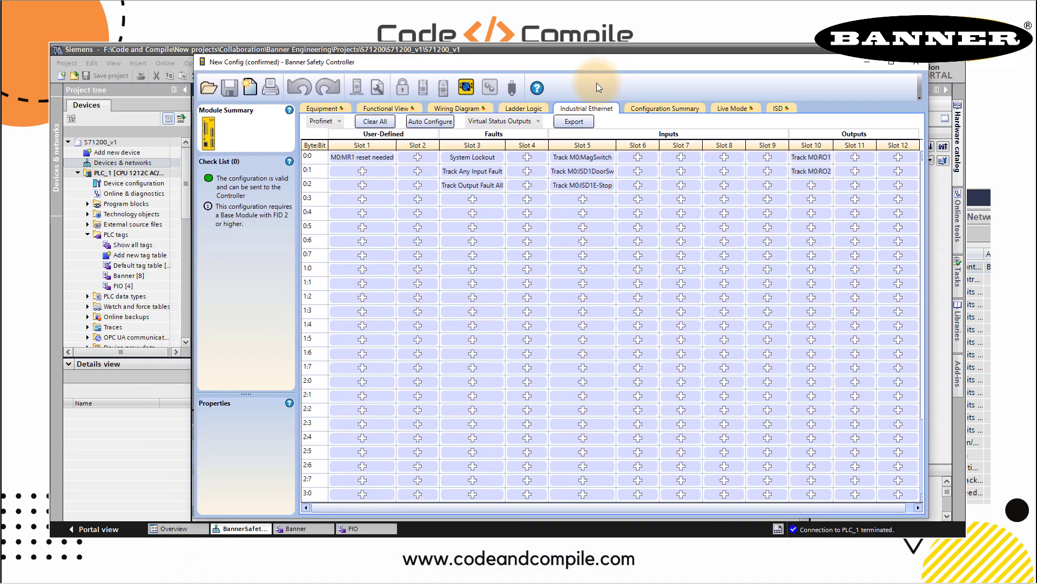
pyautogui.click(526, 122)
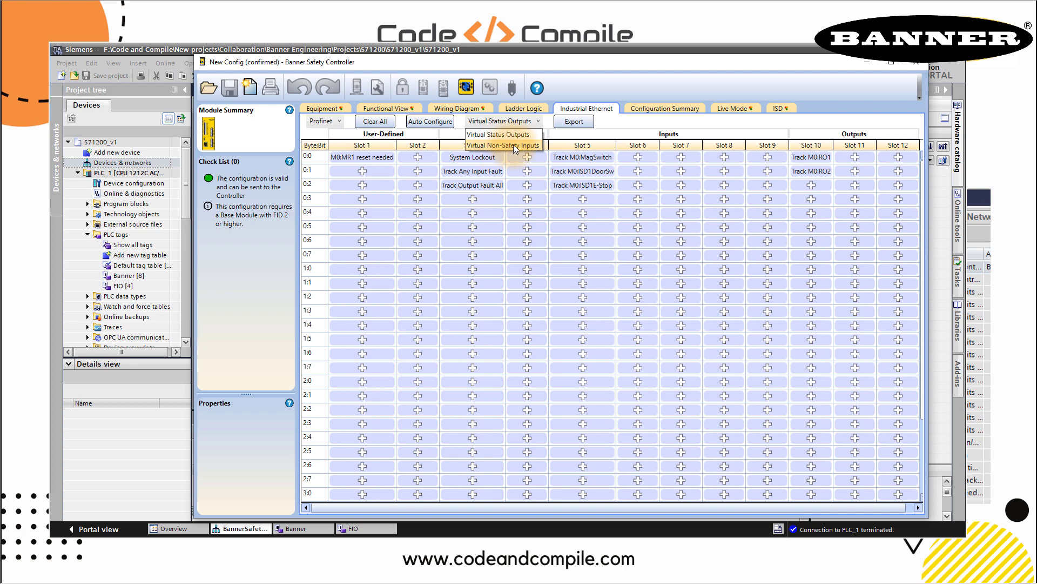
pyautogui.click(864, 62)
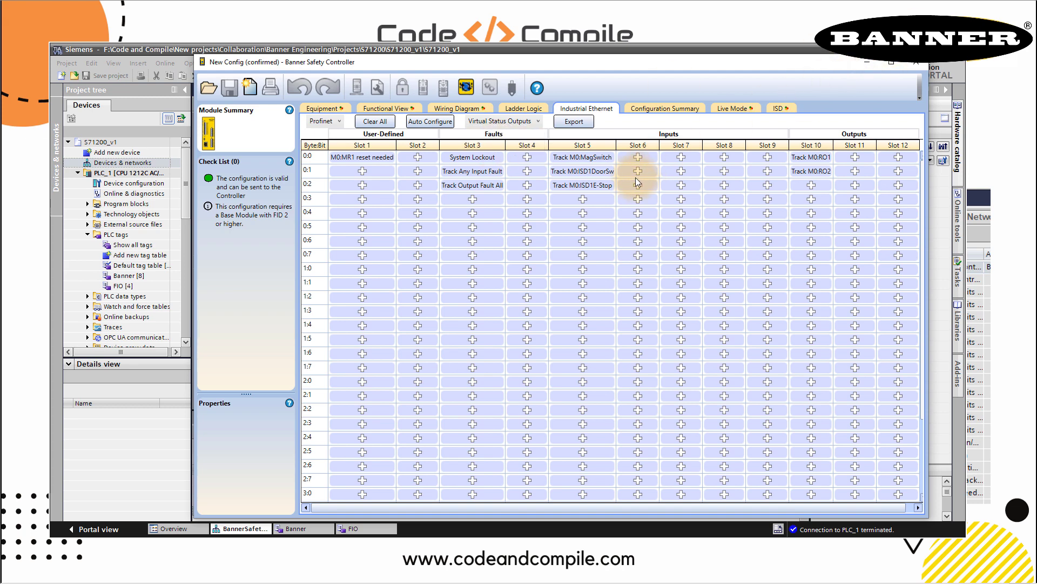
pyautogui.click(864, 61)
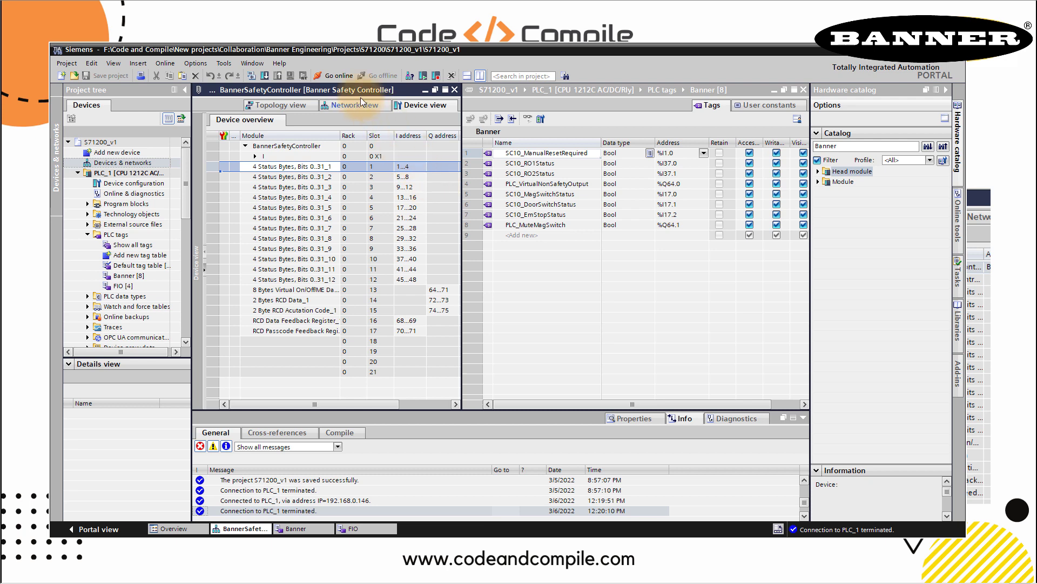
# Go online with PLC_1 and give the Banner tag table the full editor area
pyautogui.click(337, 76)
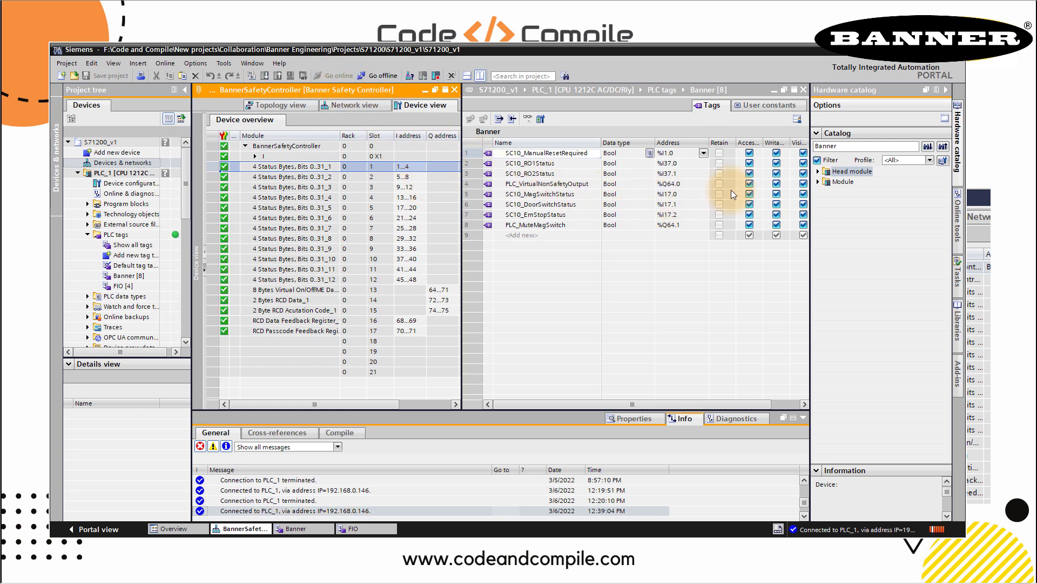
pyautogui.click(426, 90)
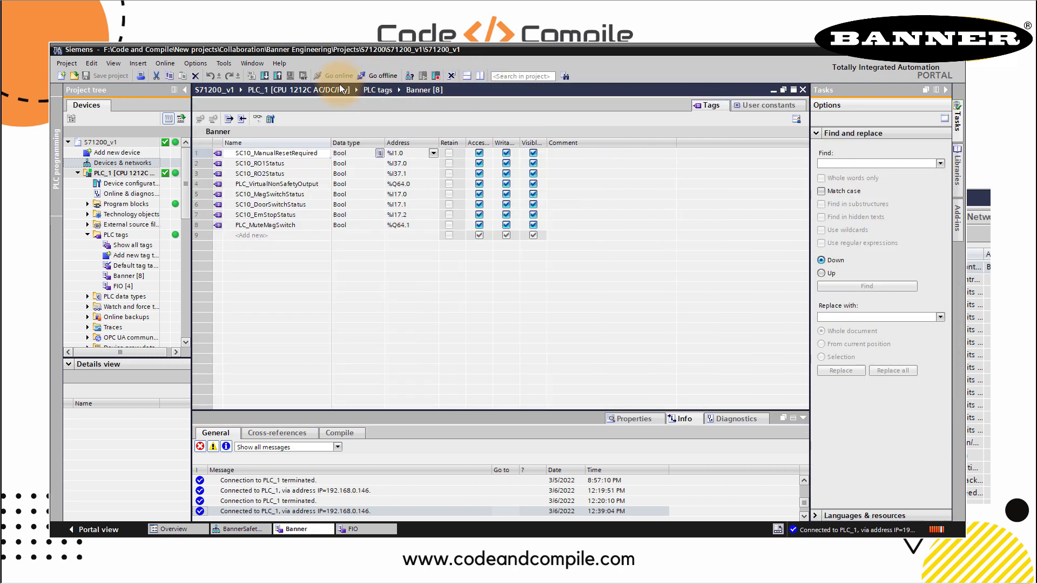
# Monitor all Banner tags live, confirming SC10_RO1Status and SC10_RO2Status read TRUE
pyautogui.click(260, 162)
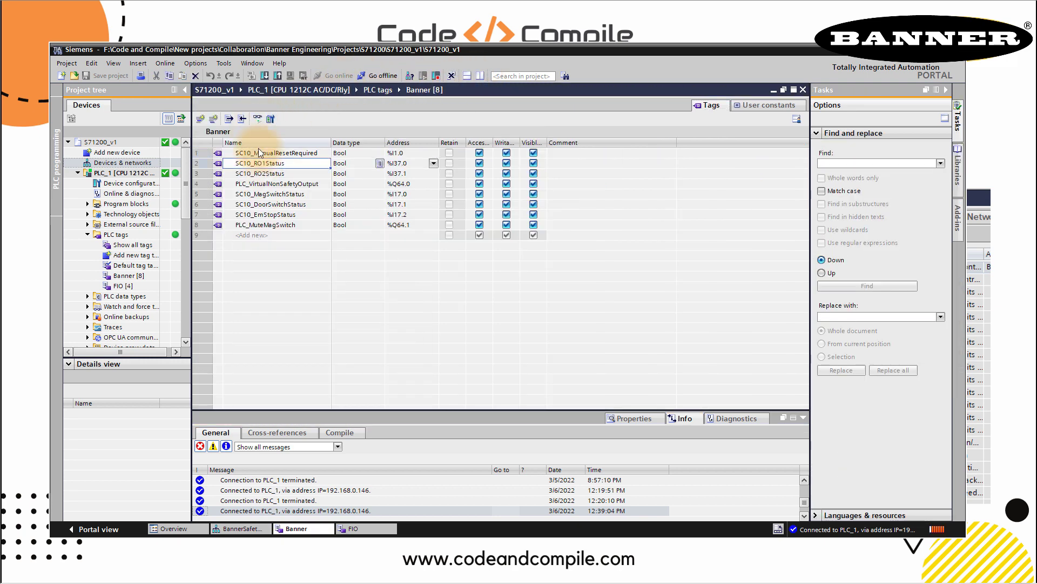
pyautogui.click(257, 121)
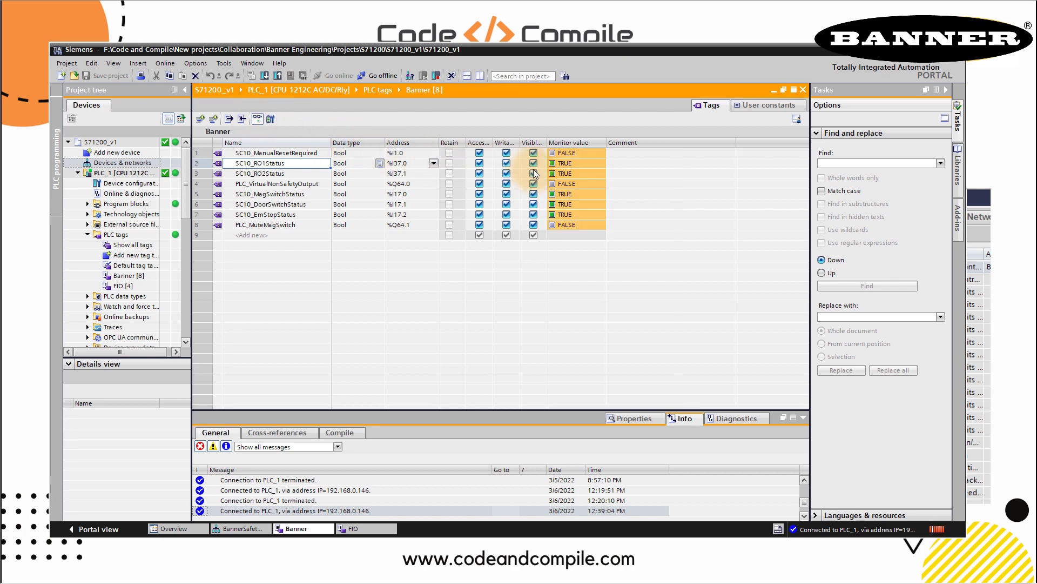
pyautogui.click(582, 164)
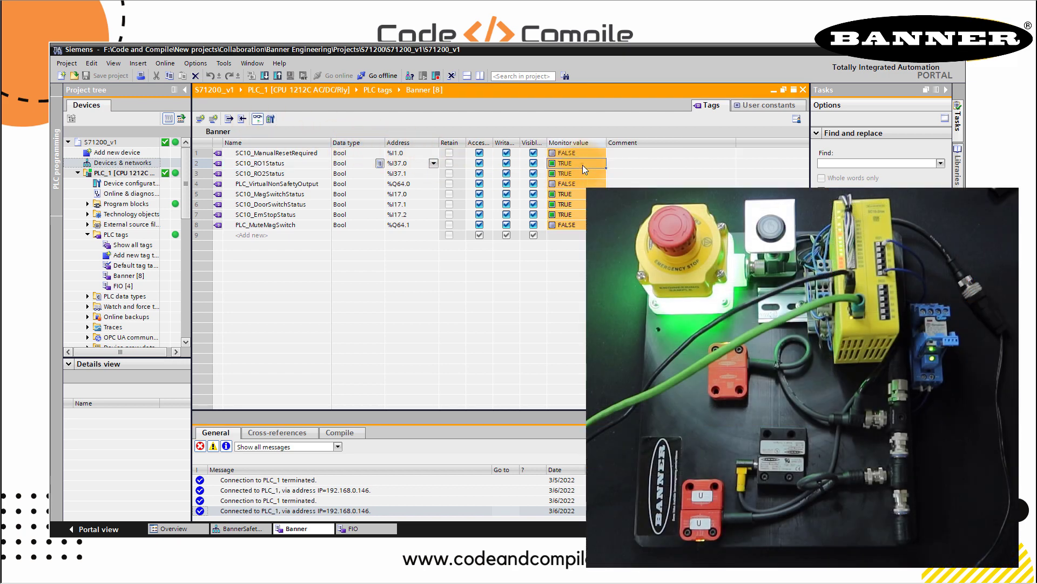
pyautogui.click(582, 173)
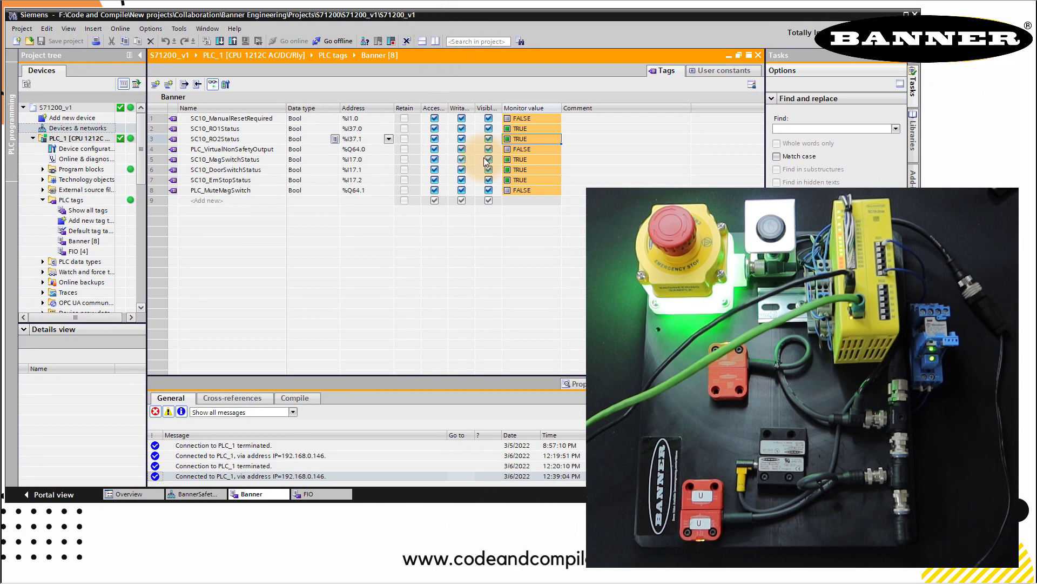
pyautogui.moveTo(517, 135)
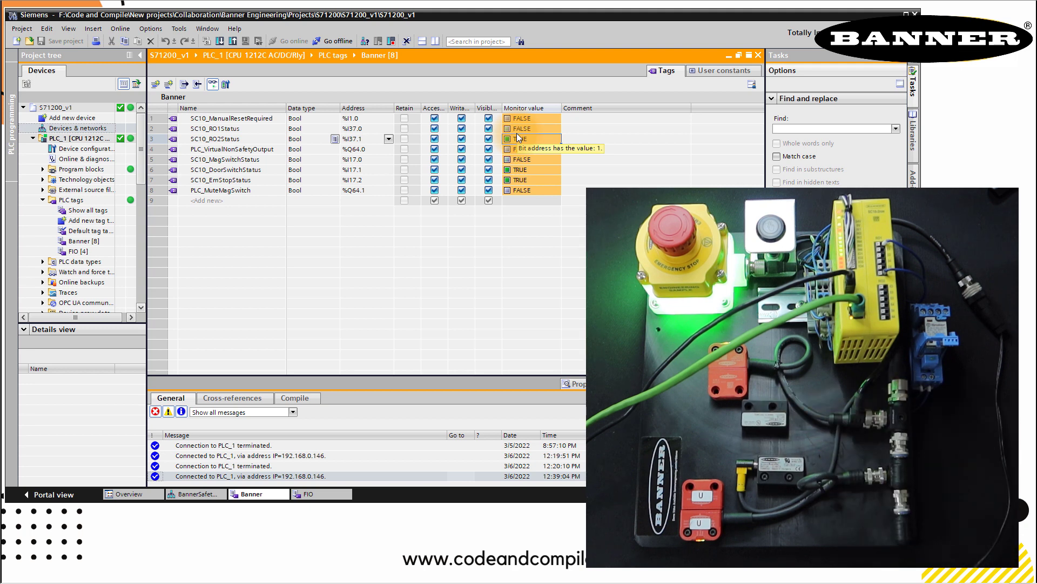
pyautogui.click(523, 131)
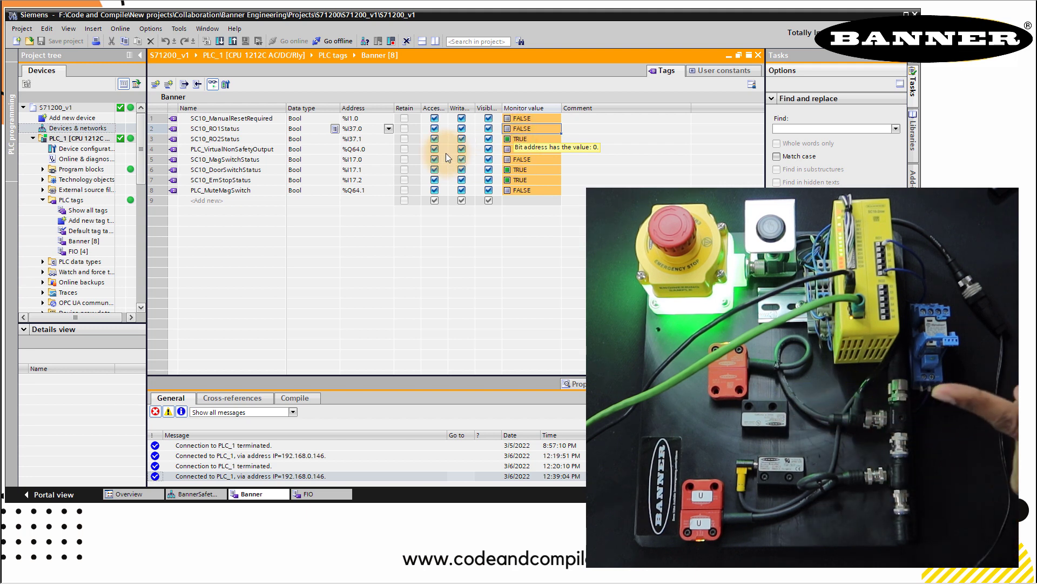
pyautogui.click(155, 160)
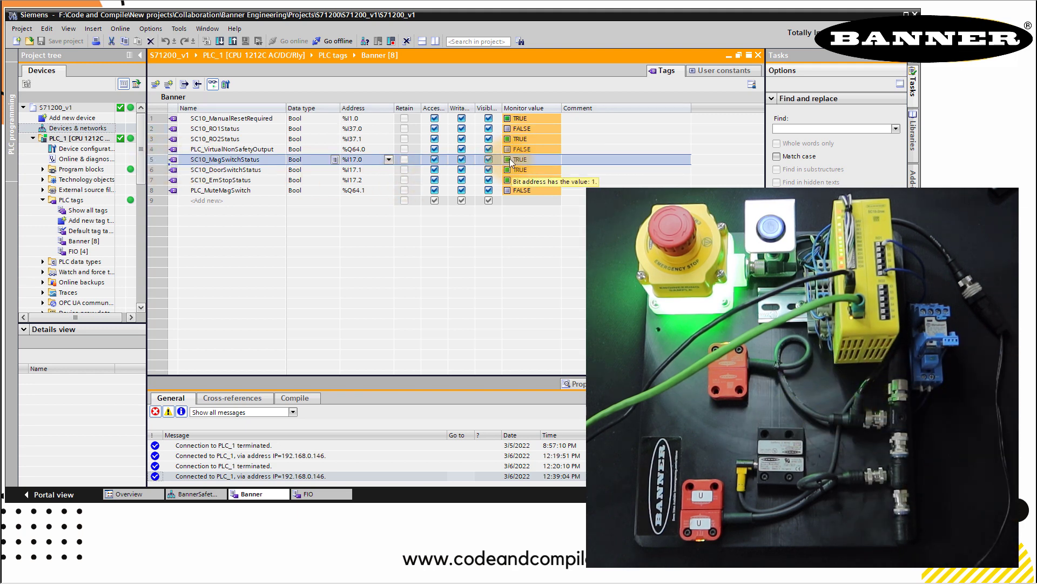
pyautogui.click(519, 119)
pyautogui.click(163, 118)
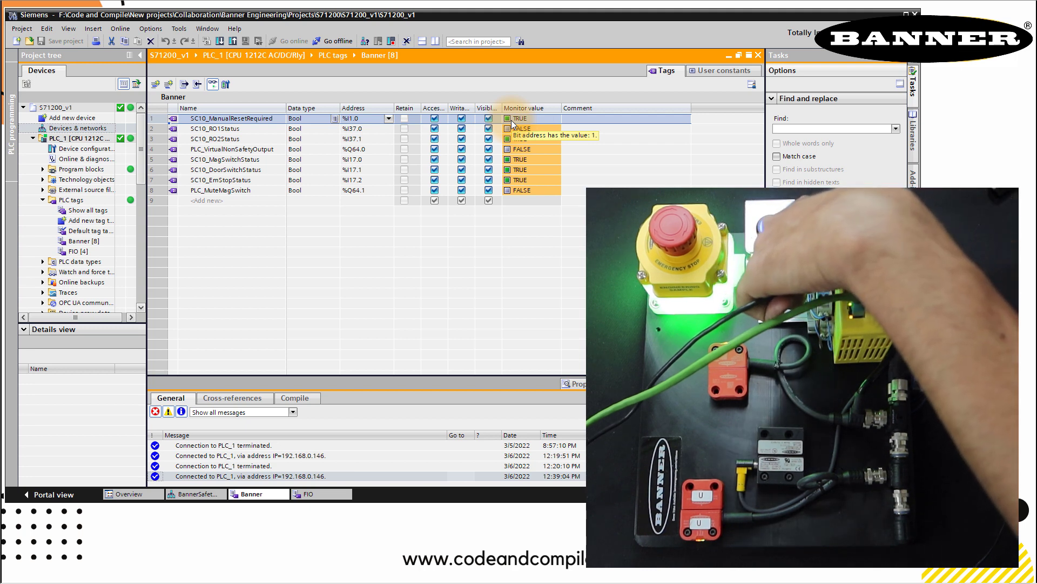
pyautogui.click(532, 200)
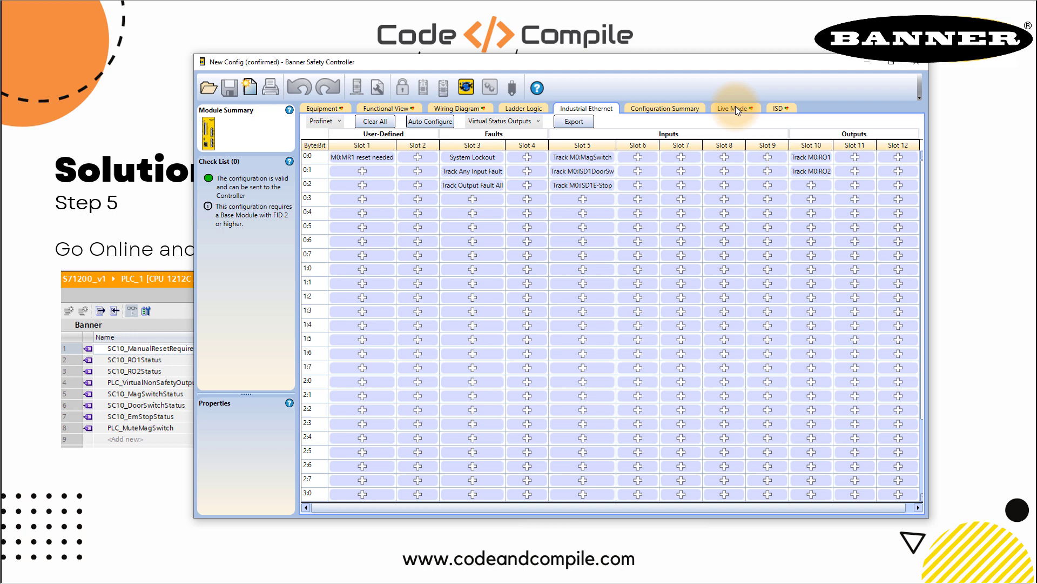
# Display the SC10-2roe module's wiring diagram with its inputs and RO1/RO2 outputs
pyautogui.click(735, 108)
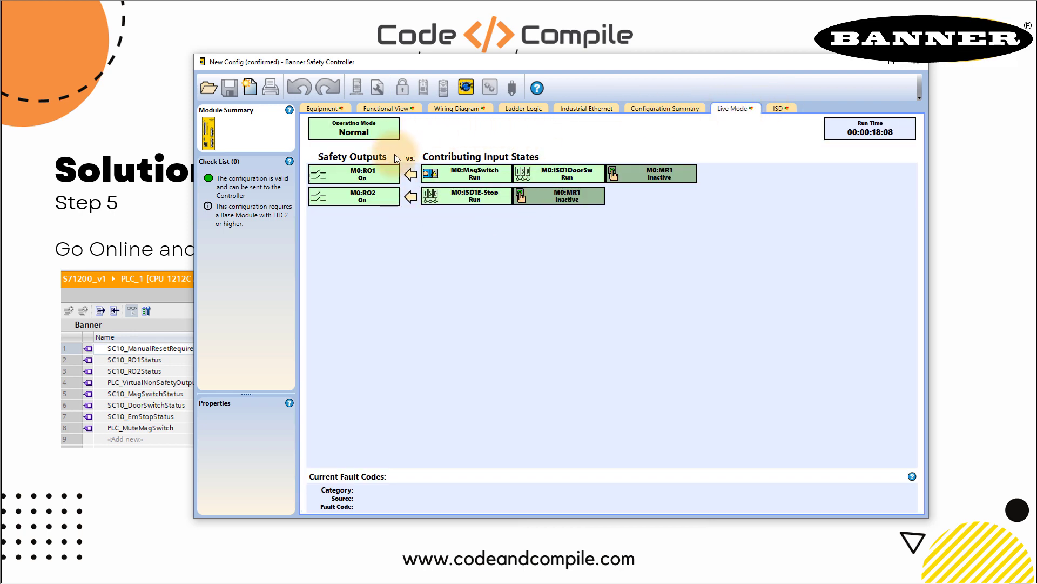
pyautogui.click(402, 110)
pyautogui.click(452, 109)
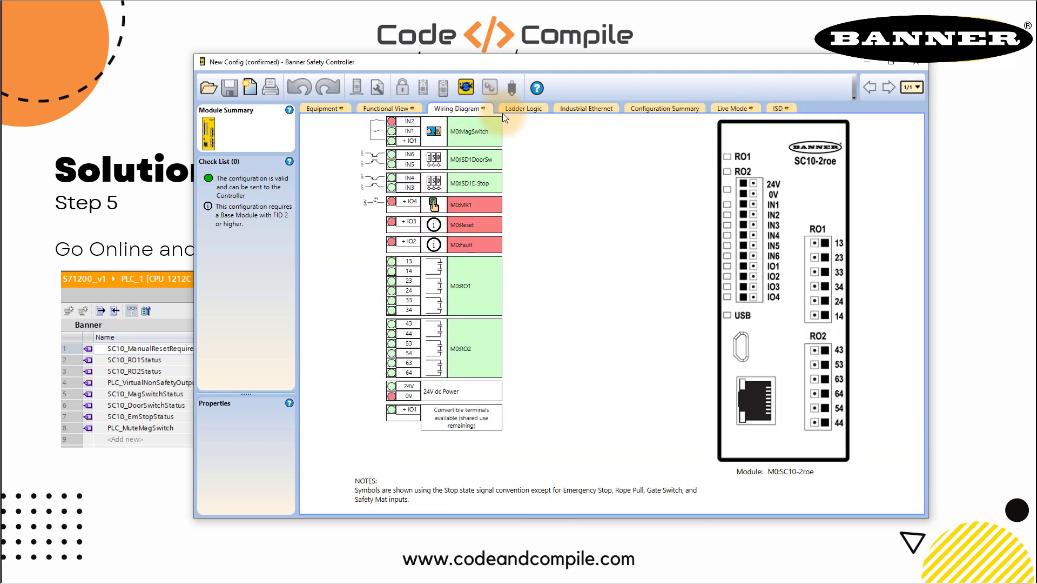
pyautogui.moveTo(540, 68); pyautogui.dragTo(568, 73)
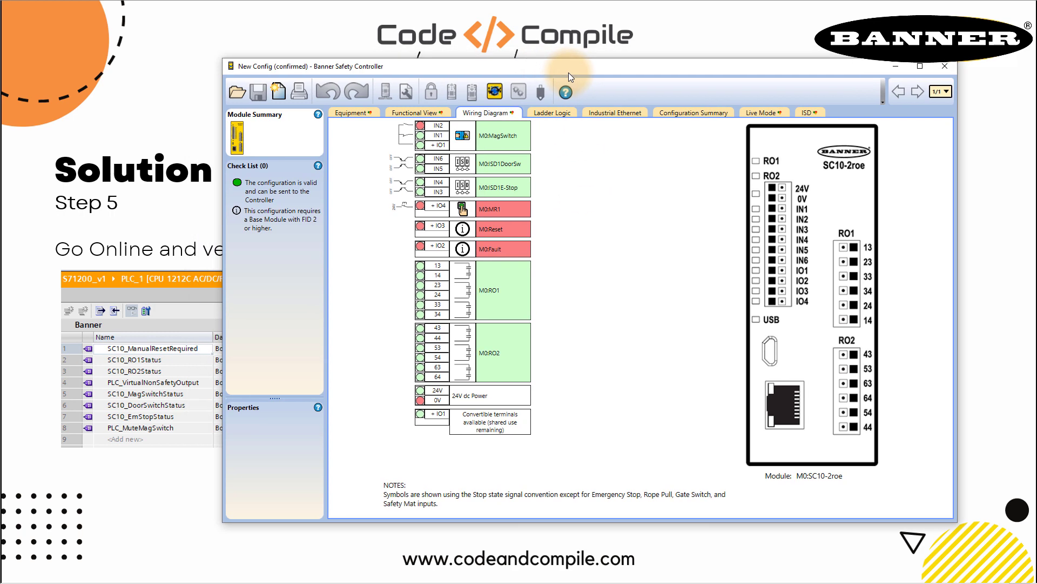